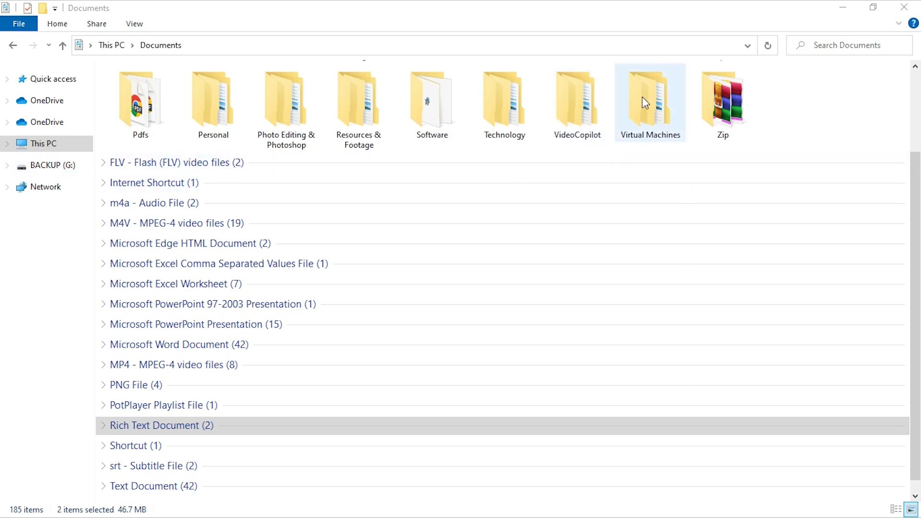
Snap the D:\Programs installer window beside the Documents window holding Virtual Machines.
drag(646, 103, 57, 167)
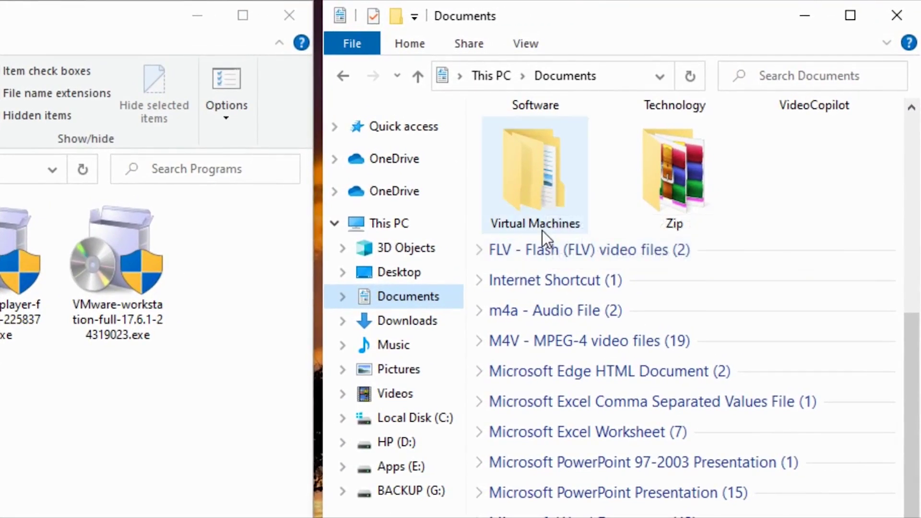
mouse_move(542, 231)
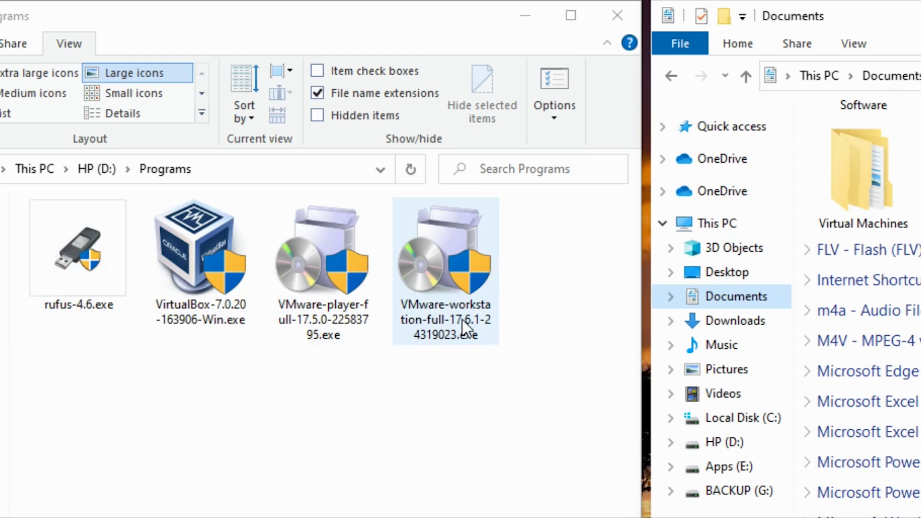
Launch the VMware Workstation installer as administrator and allow it to make changes.
right_click(454, 266)
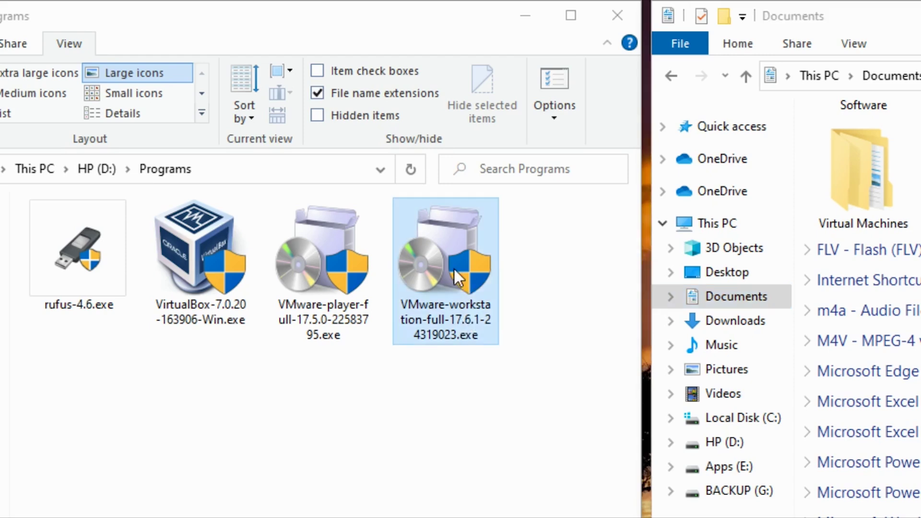
click(520, 244)
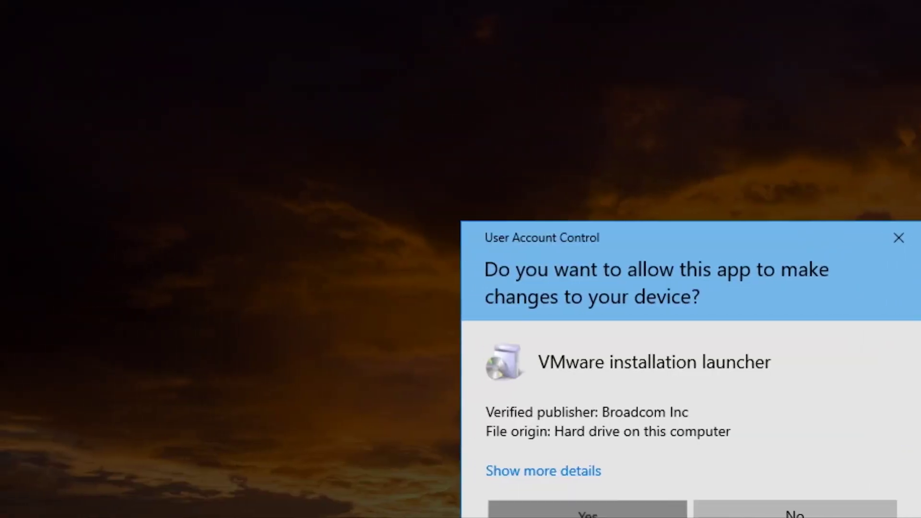
click(583, 509)
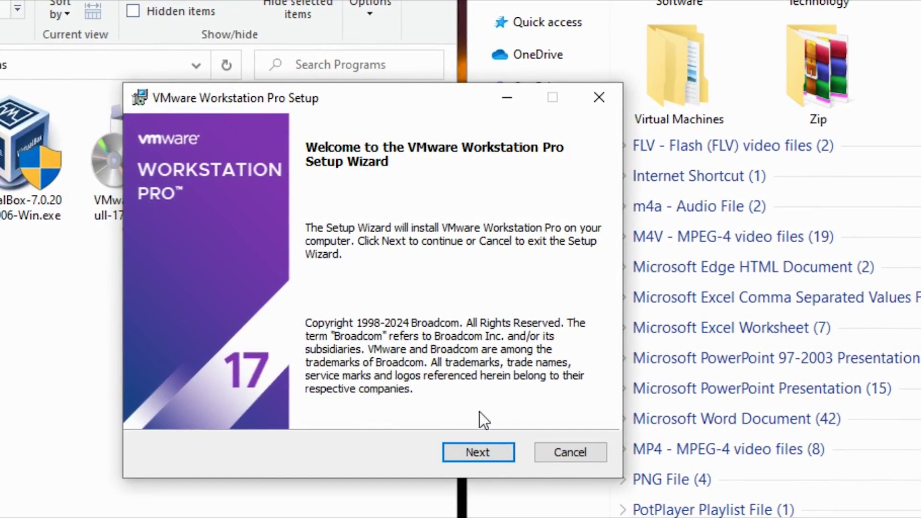
Accept the licence, keep default location, update settings and shortcuts, install, then finish the wizard.
click(482, 451)
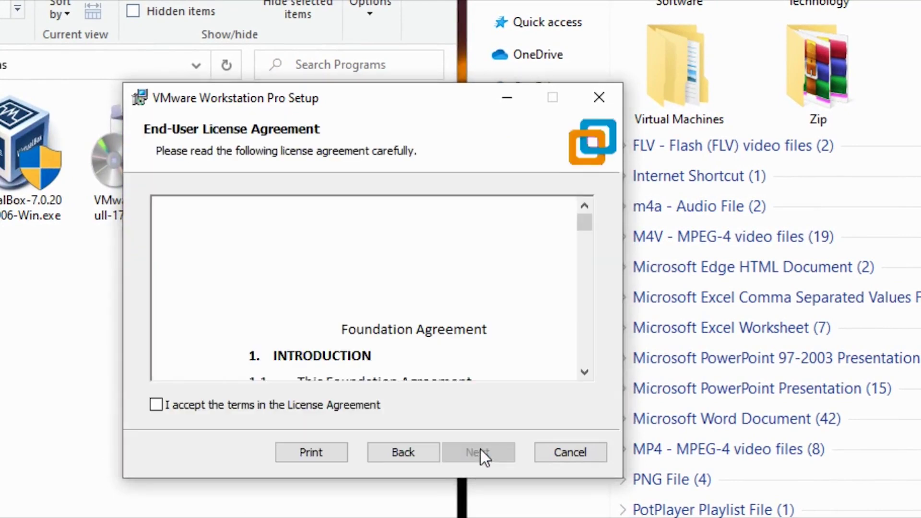
click(163, 403)
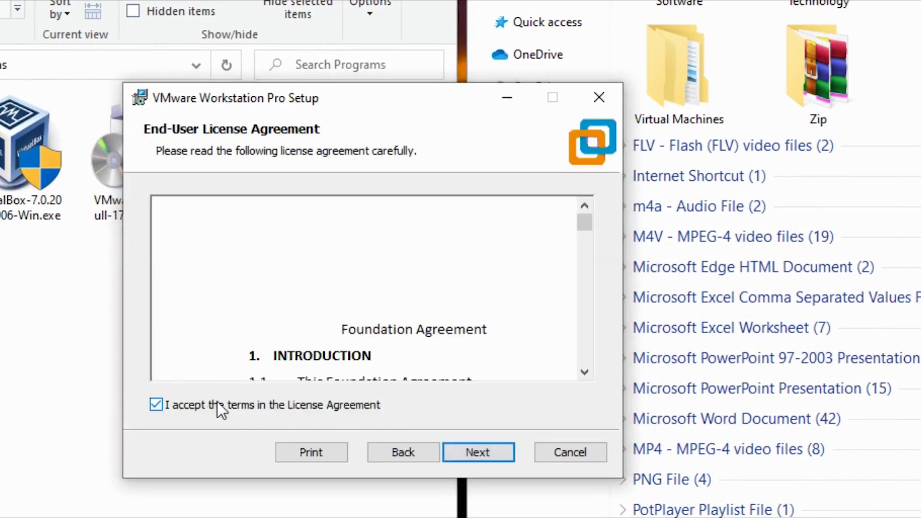
click(478, 451)
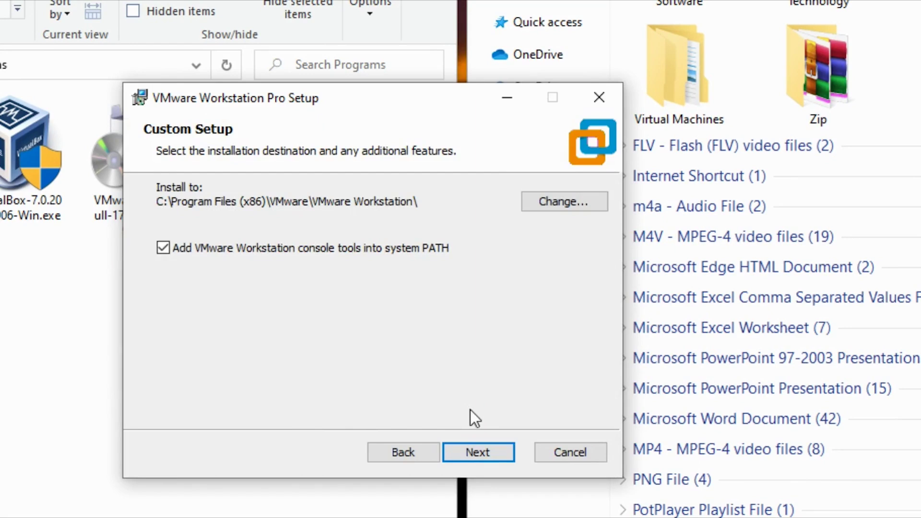
click(491, 455)
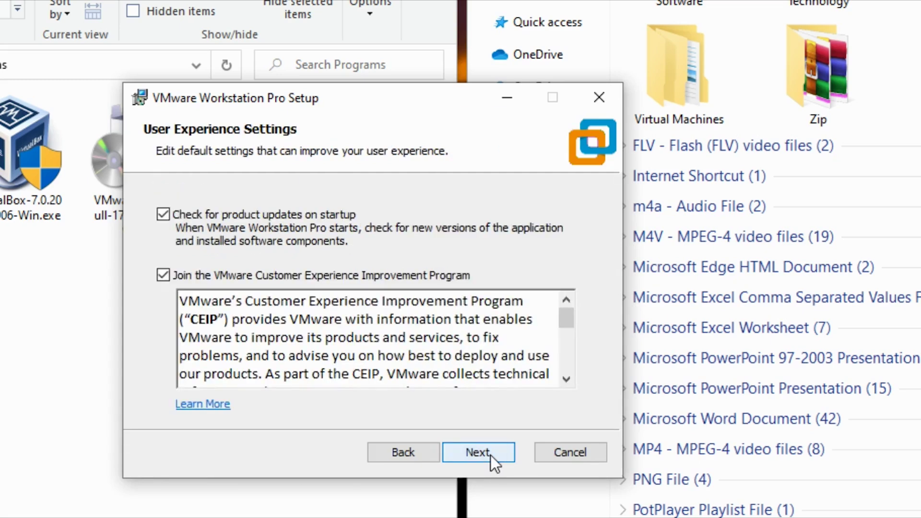
click(483, 447)
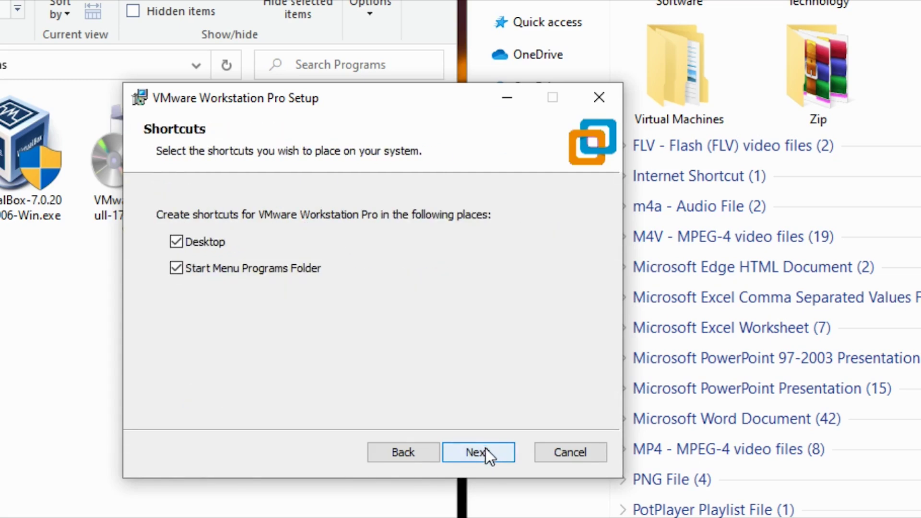
click(487, 454)
click(487, 453)
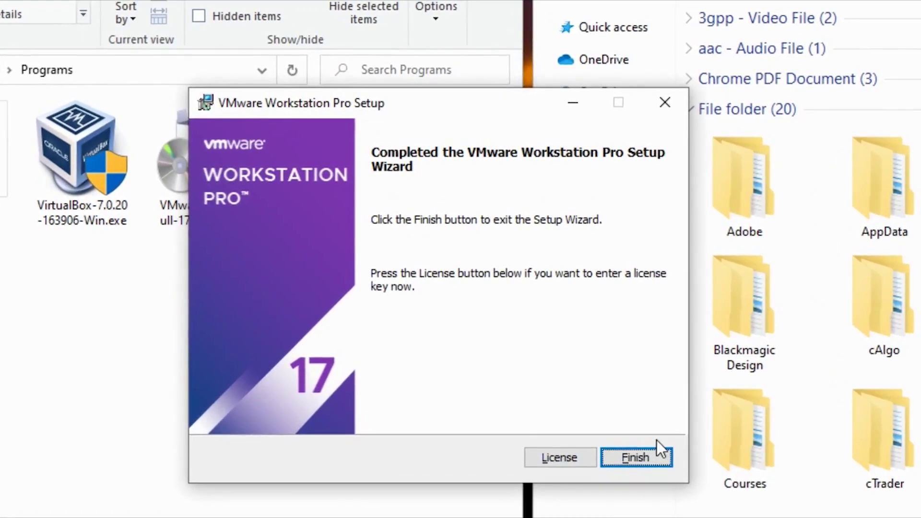
click(629, 453)
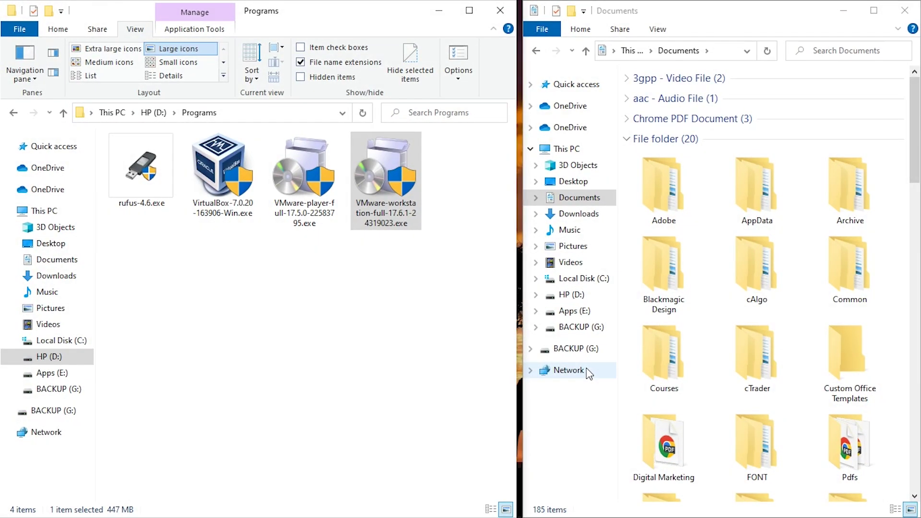
Launch VMware Workstation Pro from Windows search and activate the free Personal Use licence.
key(super)
text(vmware)
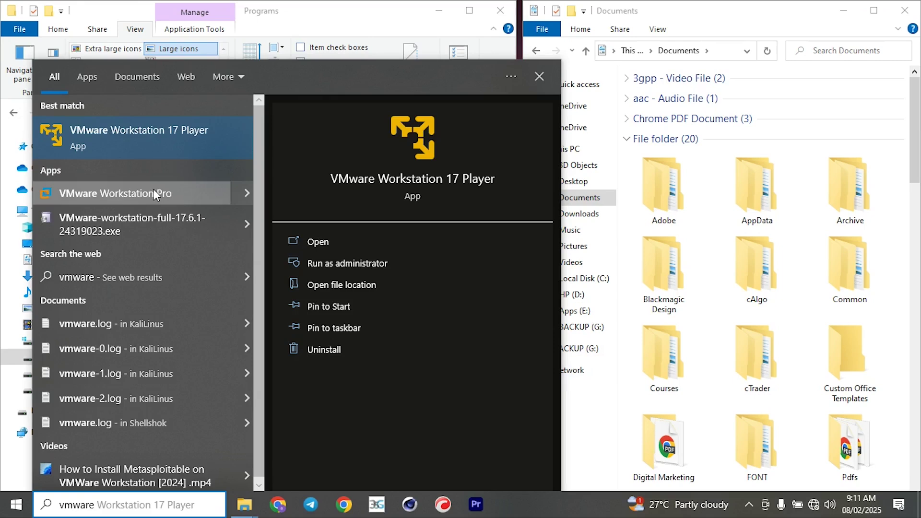
click(190, 197)
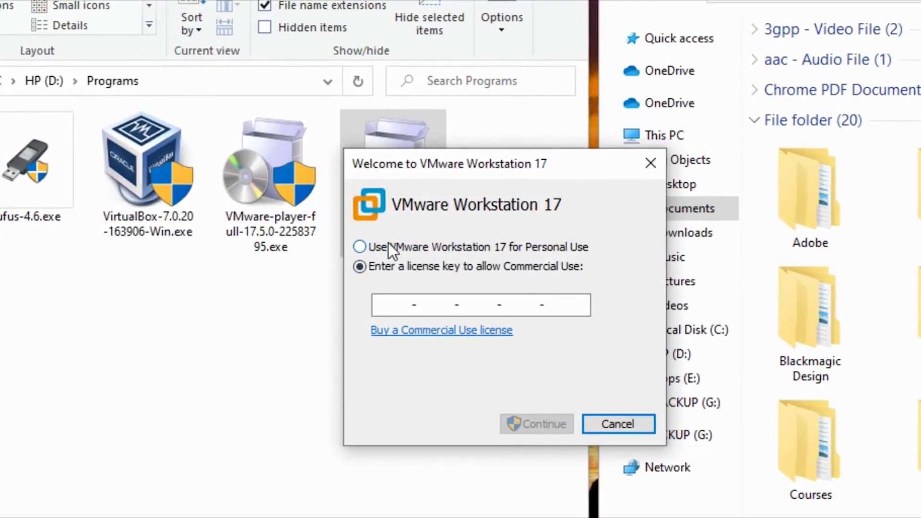
click(360, 247)
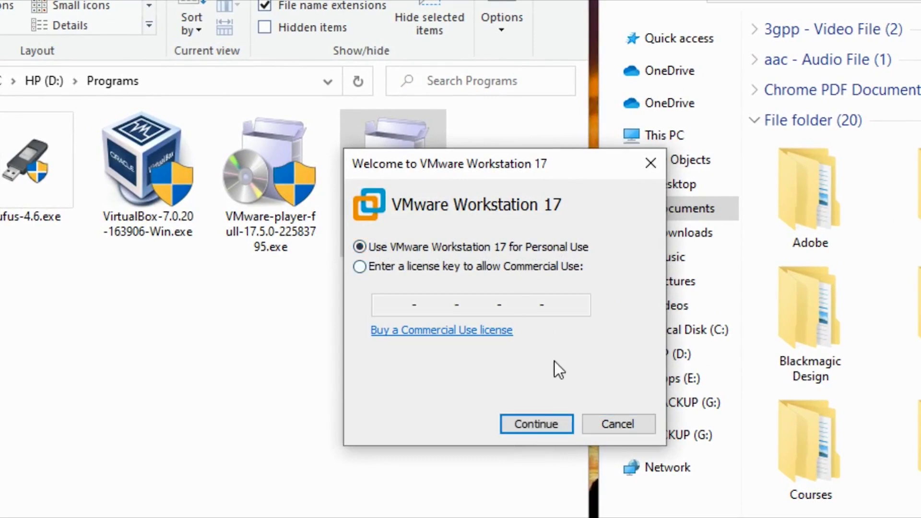
click(536, 425)
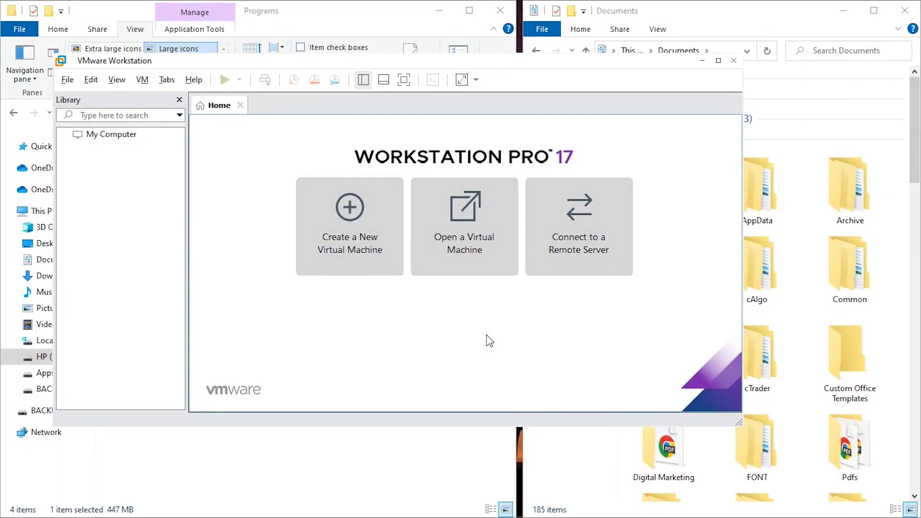
Maximise the Workstation window and start Open a Virtual Machine from the Home tab.
double_click(691, 61)
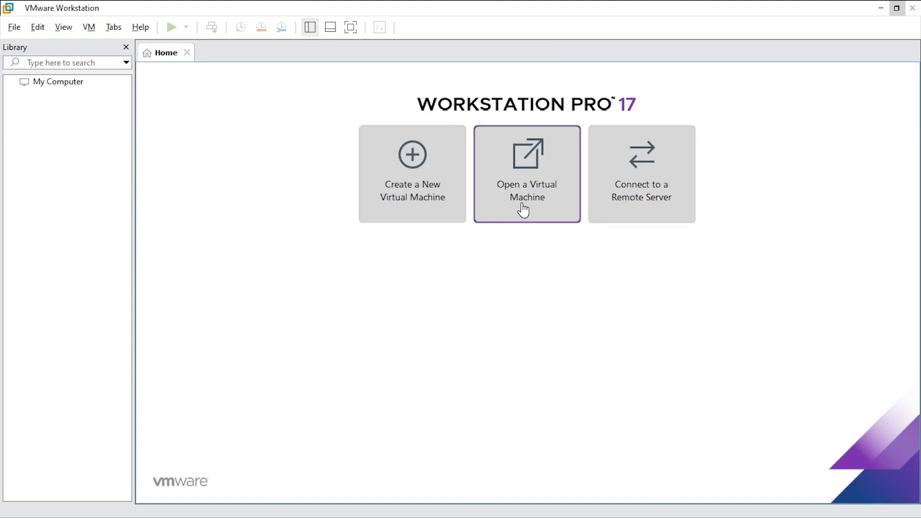
click(896, 8)
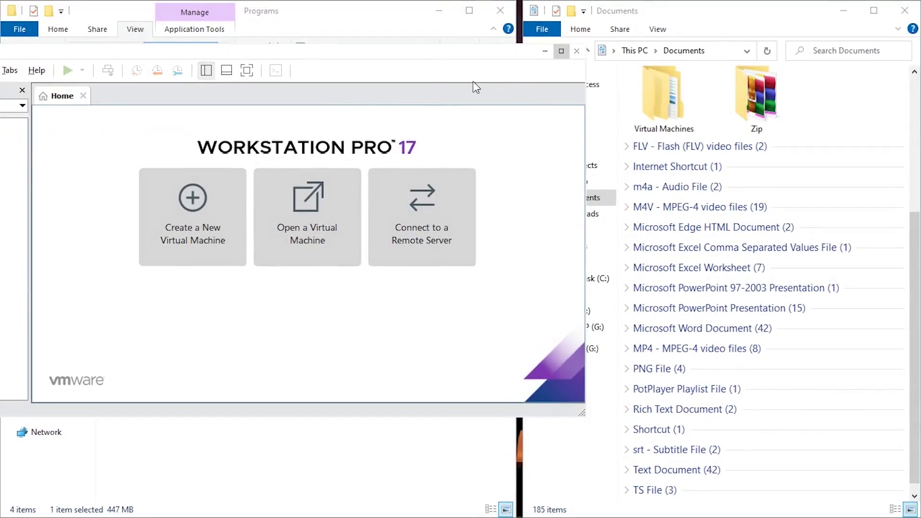
click(560, 51)
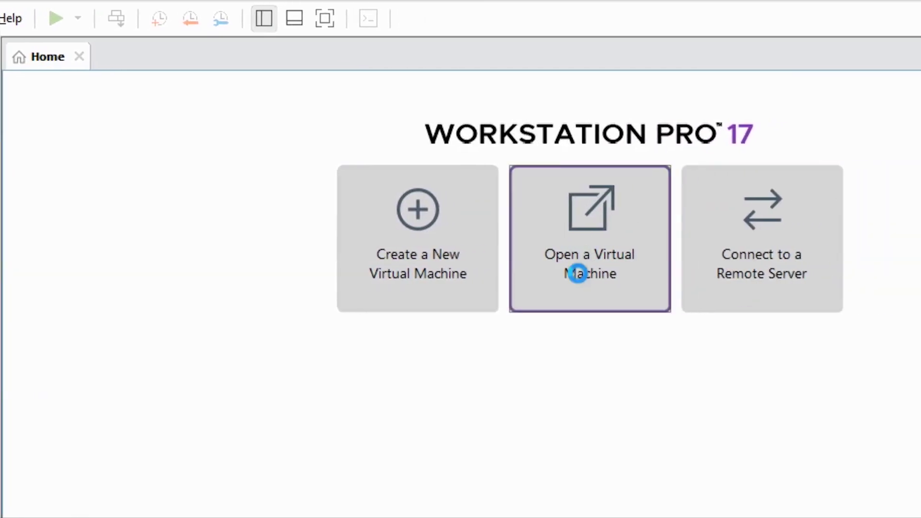
click(579, 283)
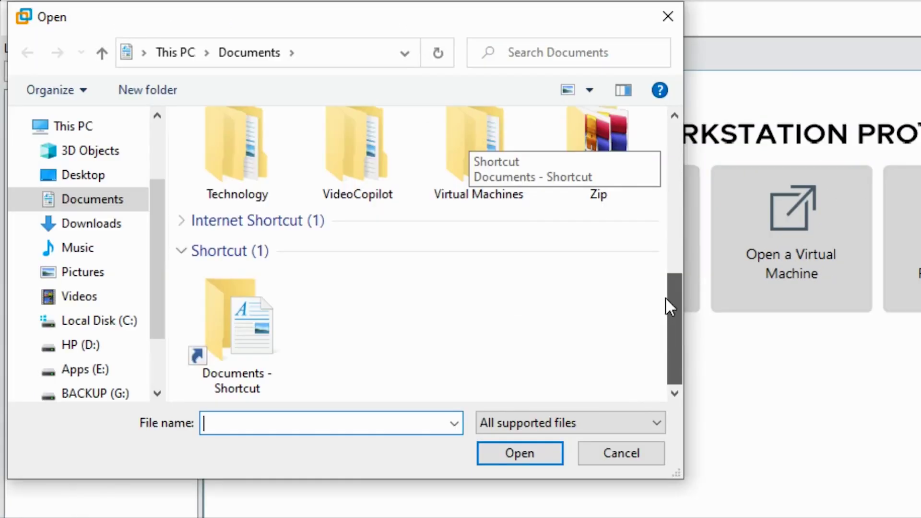
Open KaliLinus.vmx from Documents\Virtual Machines\KaliLinus, viewing the files as large icons.
scroll(665, 301, up, 1)
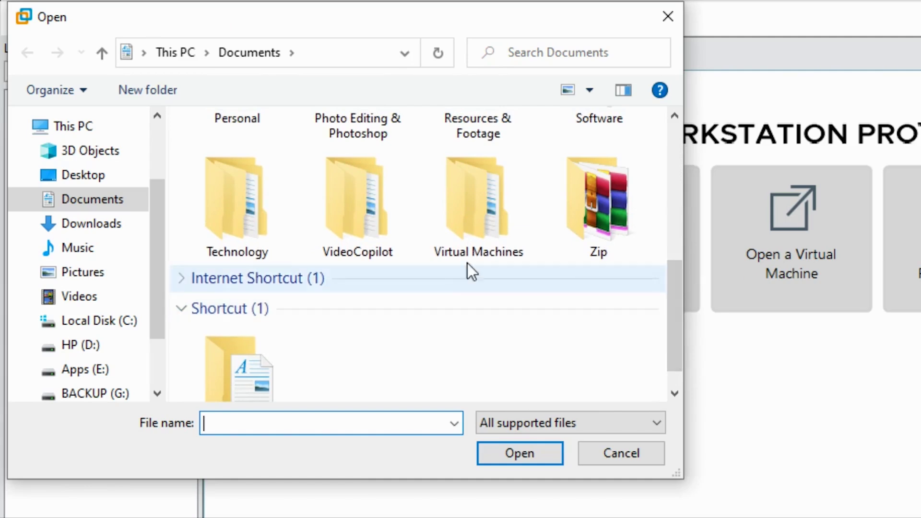
click(459, 215)
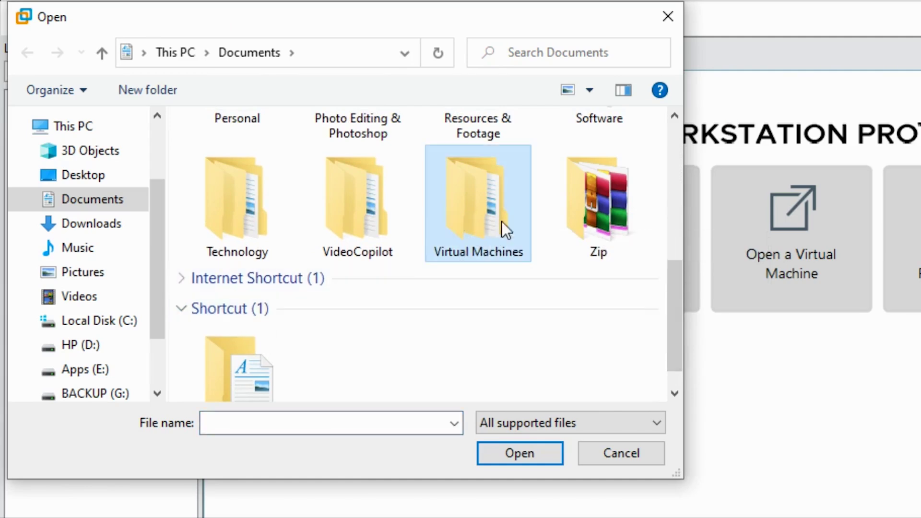
click(513, 452)
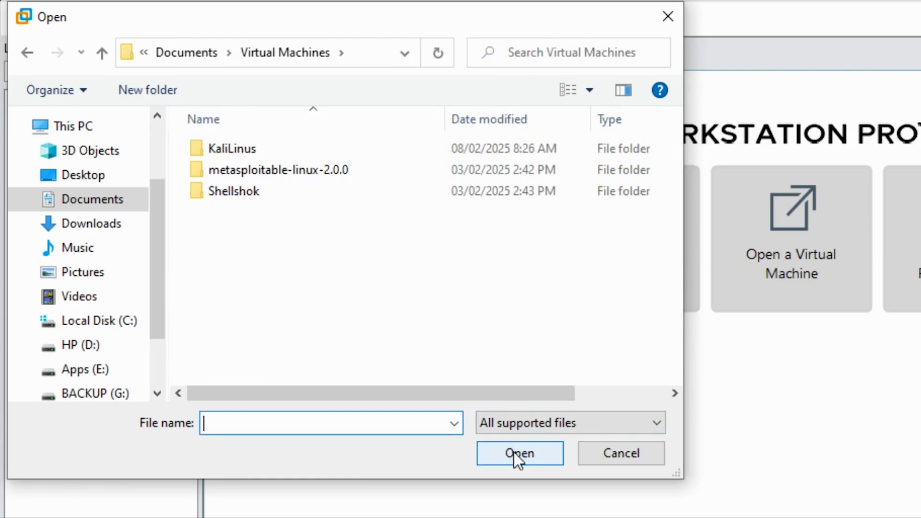
click(223, 156)
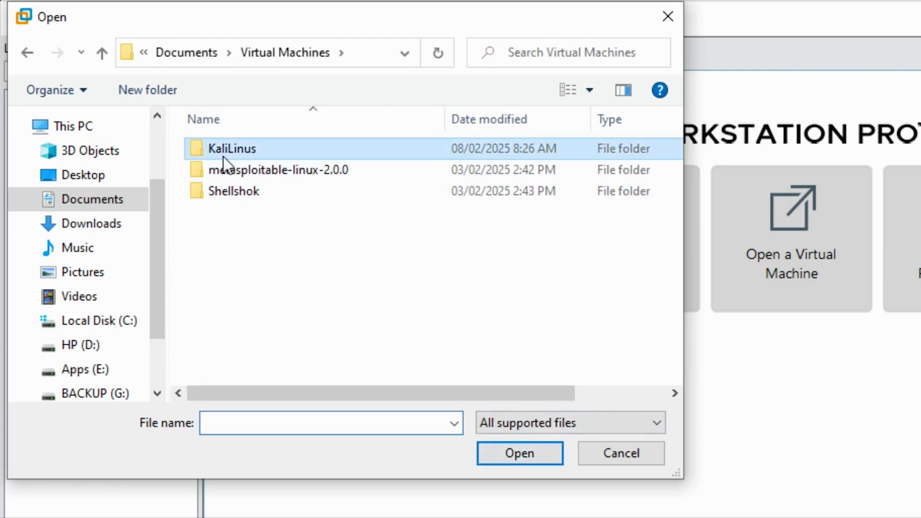
click(510, 452)
click(588, 90)
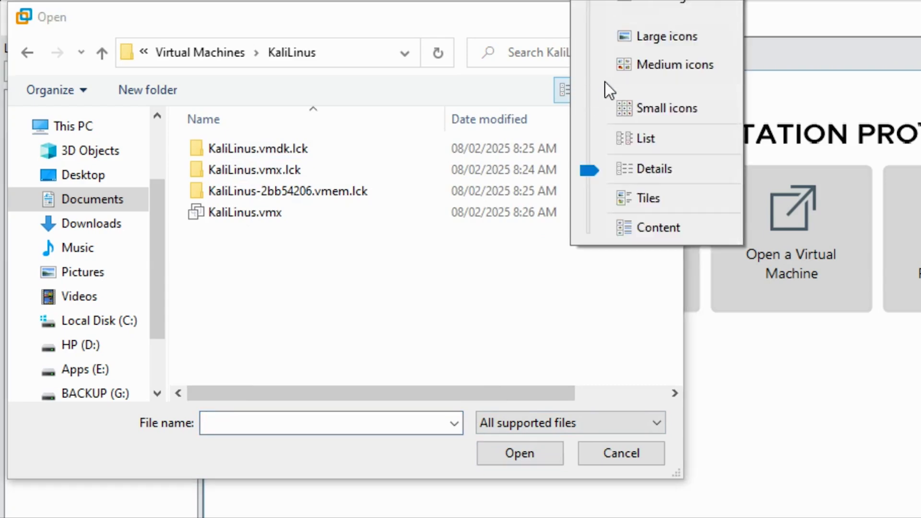
click(633, 46)
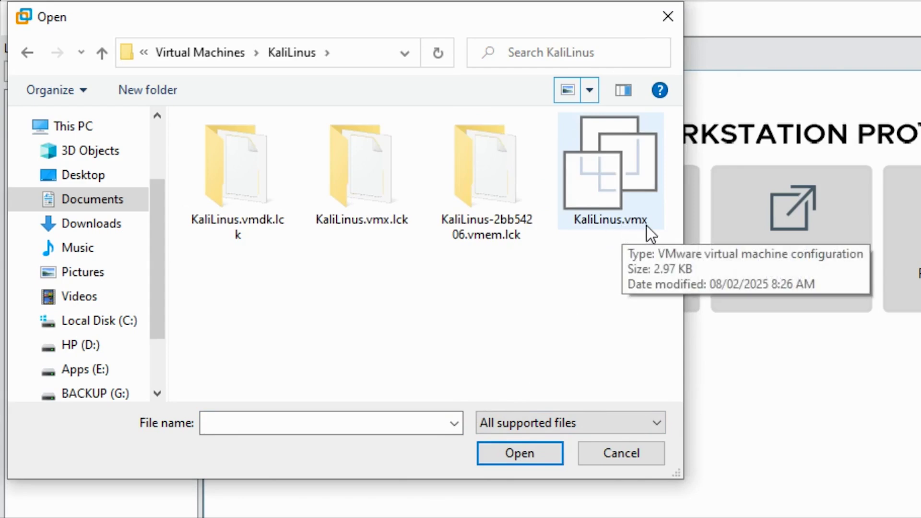
click(623, 166)
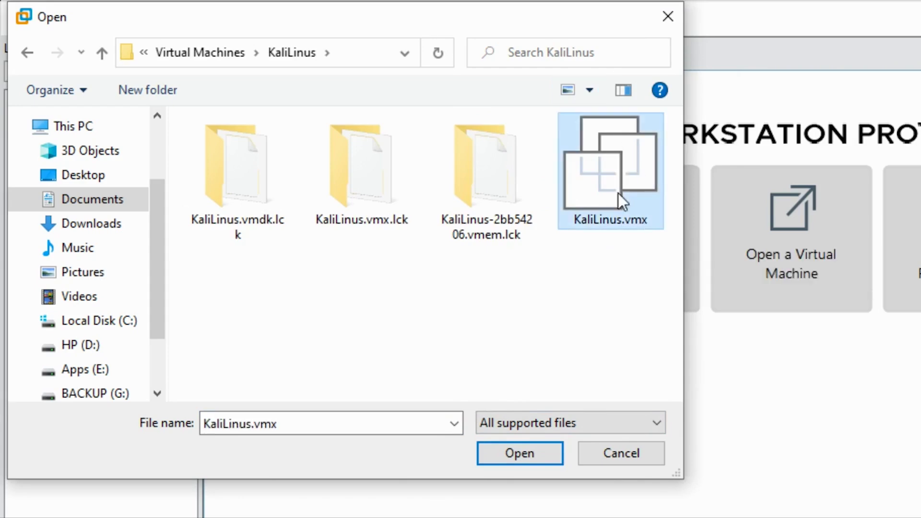
click(524, 455)
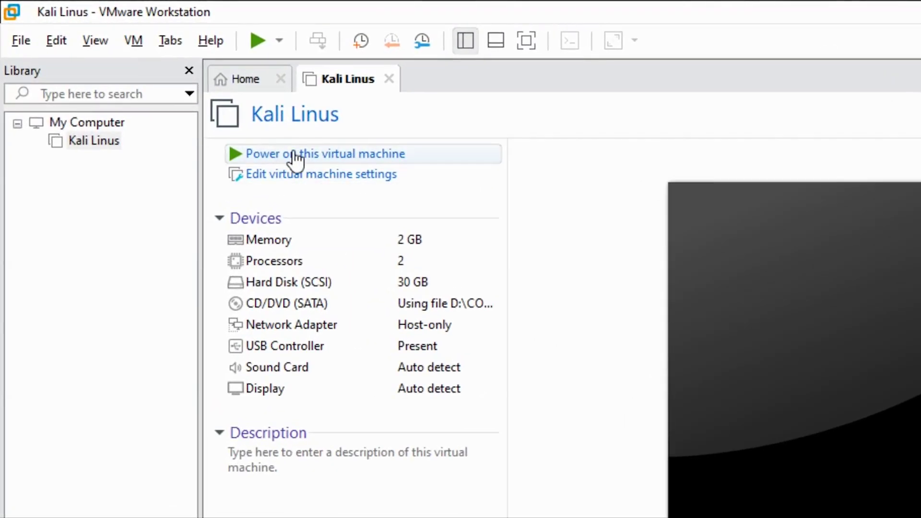
Power on the Kali Linus VM and let it boot to the login screen.
click(294, 153)
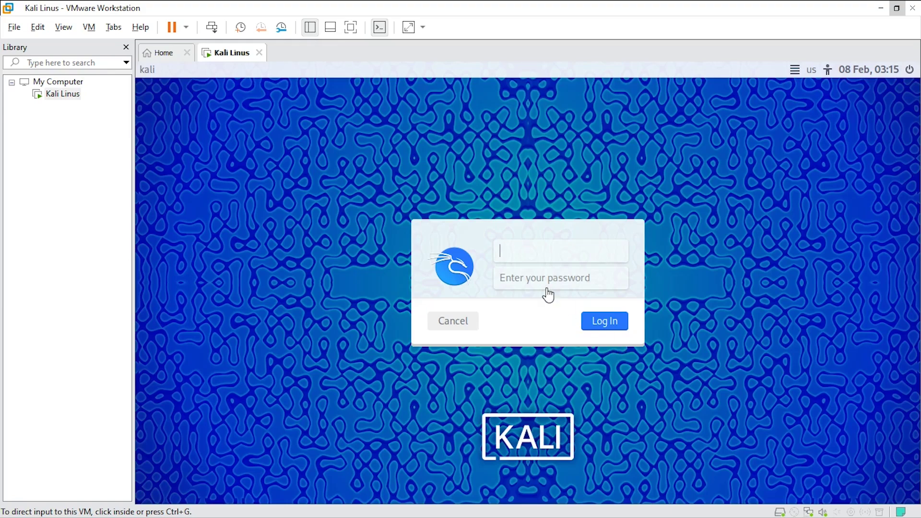
Sign in to Kali with the user account's username and password.
click(541, 248)
click(542, 262)
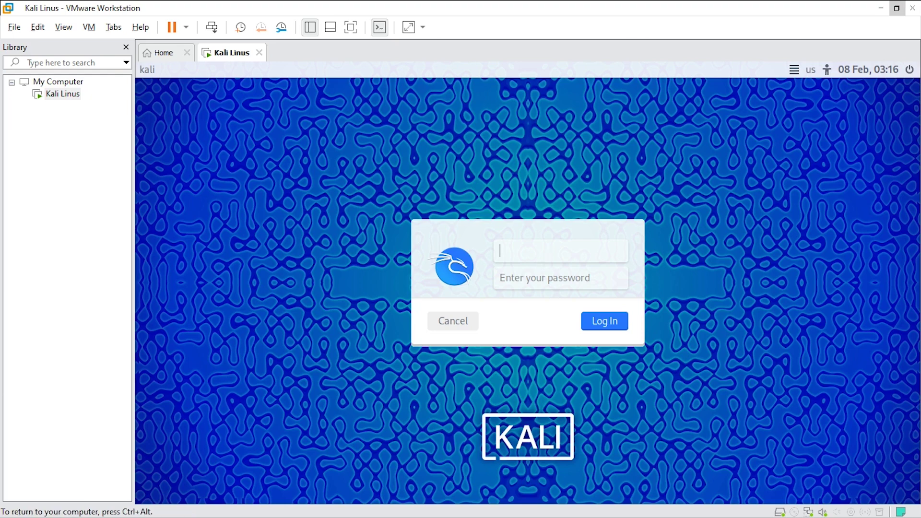
text(hpkacker)
key(Tab)
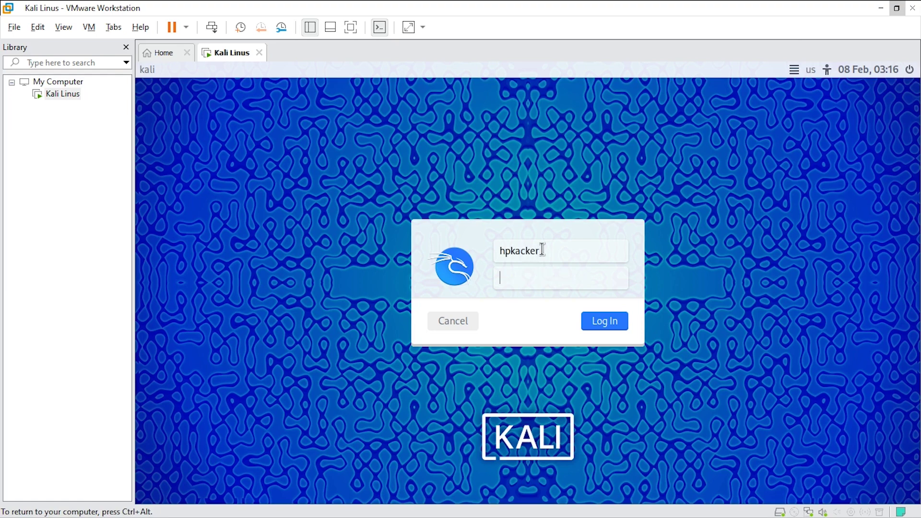
text(kali)
key(Return)
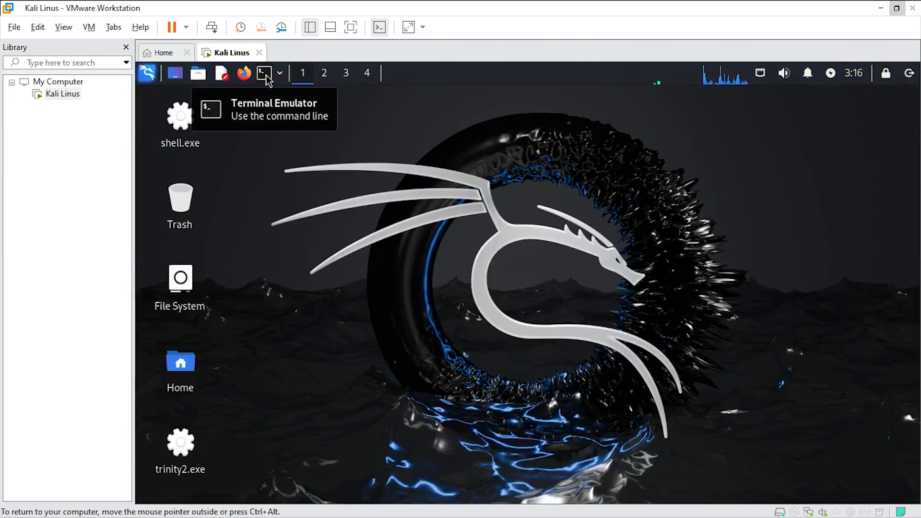
Open the Terminal Emulator from Kali's top panel and erase the partly typed 'if co' command.
click(266, 75)
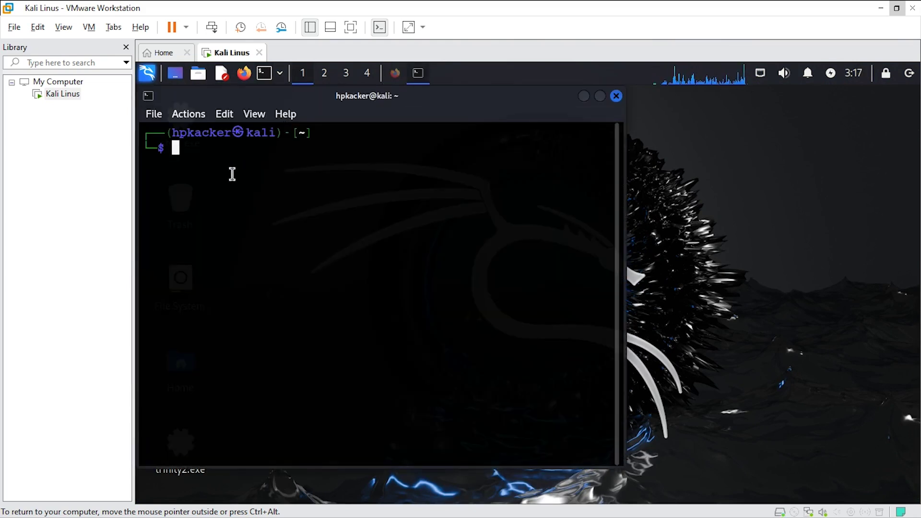
key(XF86MonBrightnessUp)
key(XF86MonBrightnessUp)
key(XF86MonBrightnessUp)
key(XF86MonBrightnessUp)
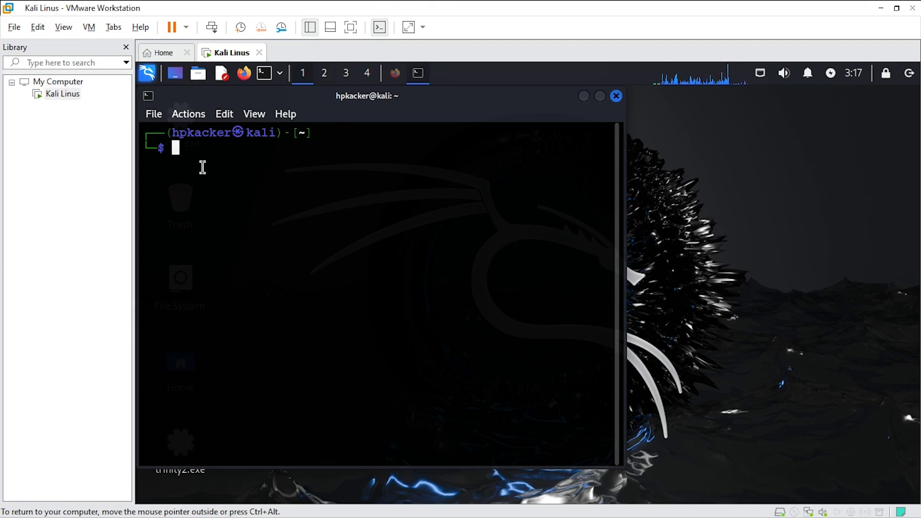
text(if co)
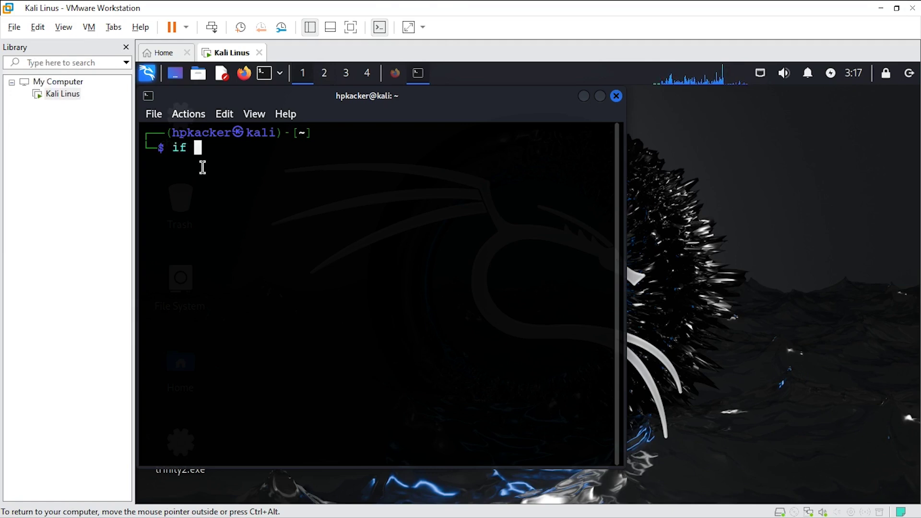
key(BackSpace)
key(BackSpace)
key(BackSpace)
key(BackSpace)
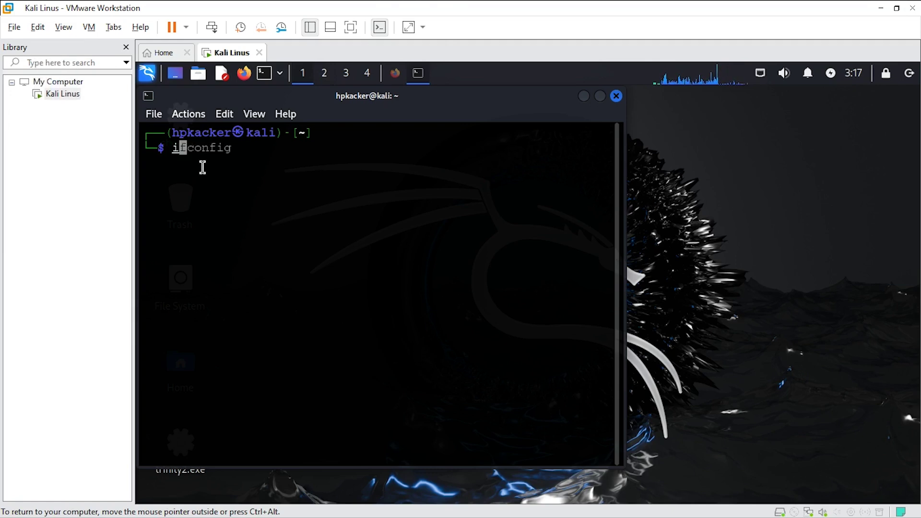
key(BackSpace)
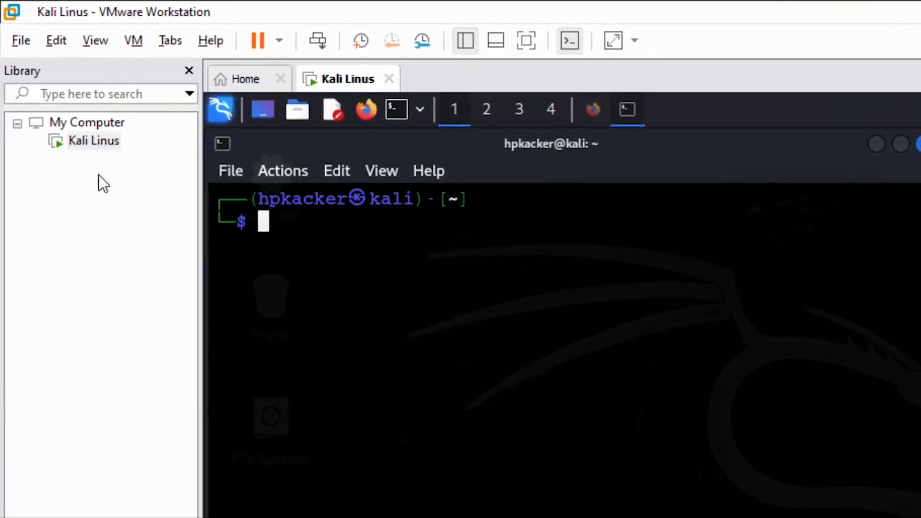
Open Metasploitable.vmx from Virtual Machines\metasploitable-linux-2.0.0\Metasploitable2-Linux via the Home page.
click(240, 82)
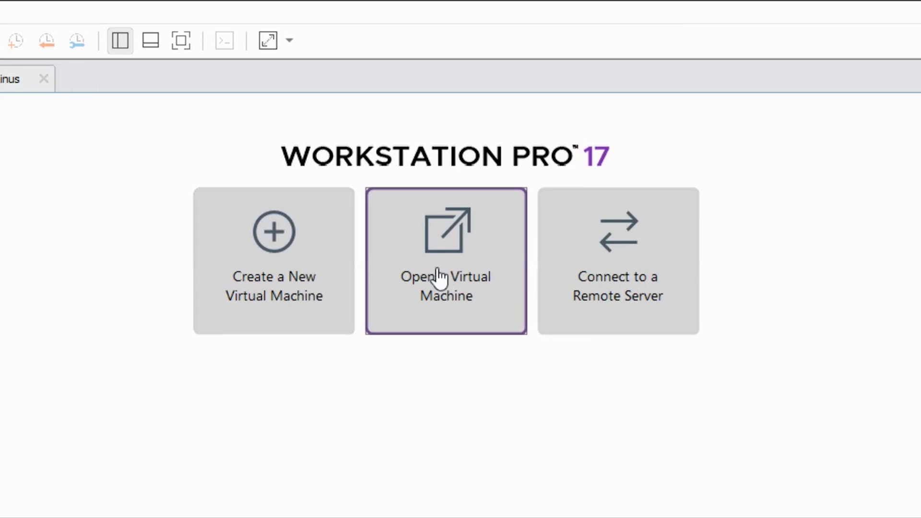
click(437, 269)
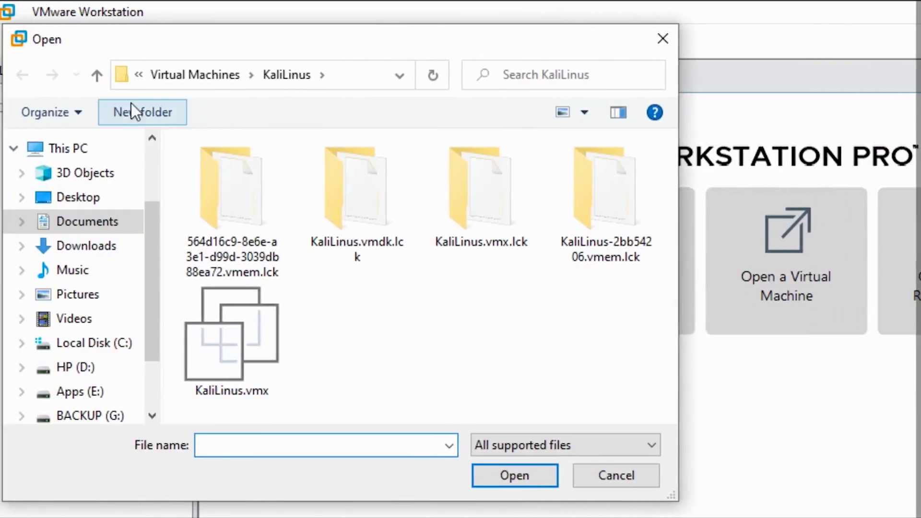
click(101, 76)
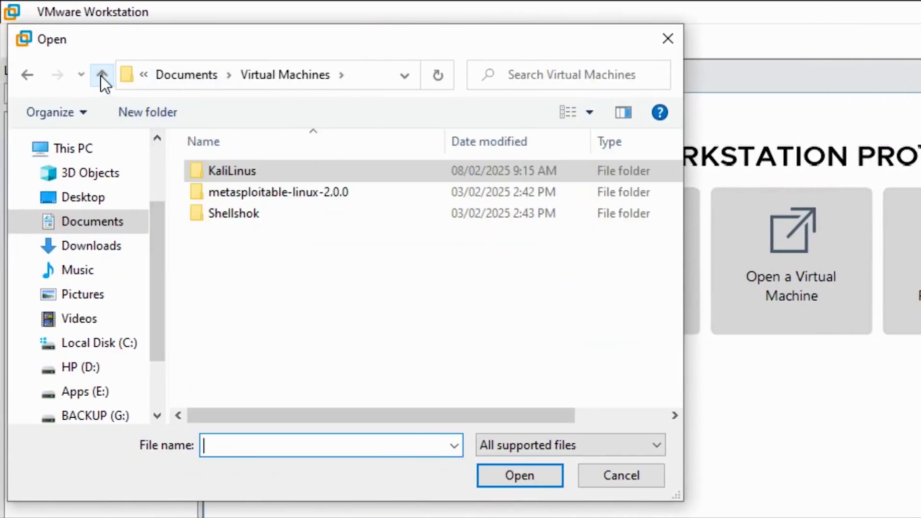
click(257, 194)
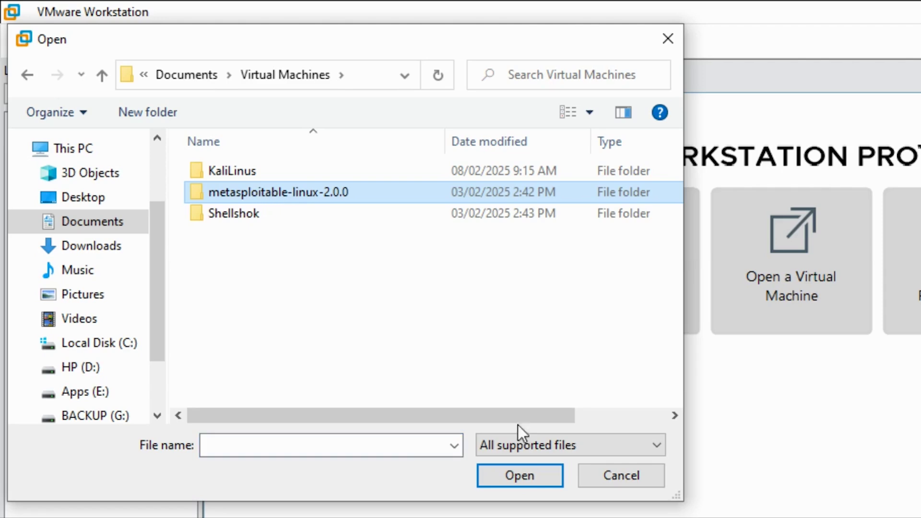
click(528, 475)
click(264, 172)
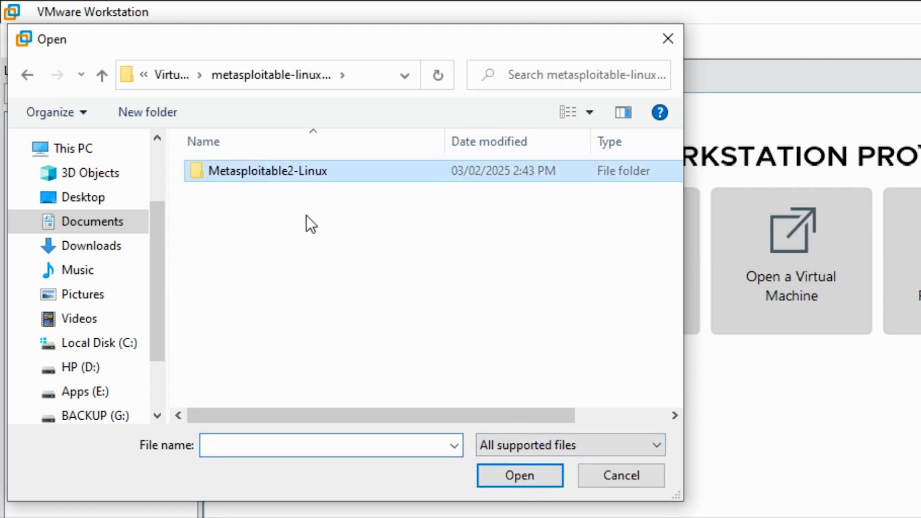
click(528, 483)
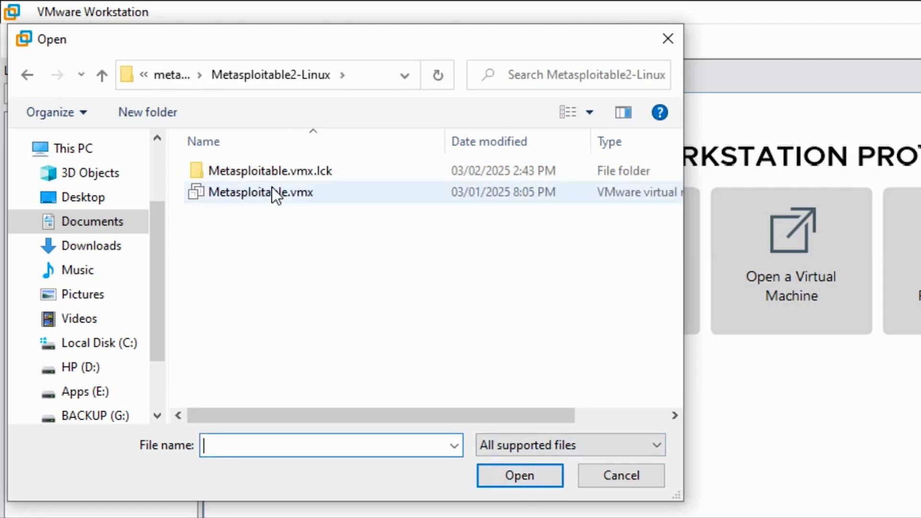
click(271, 192)
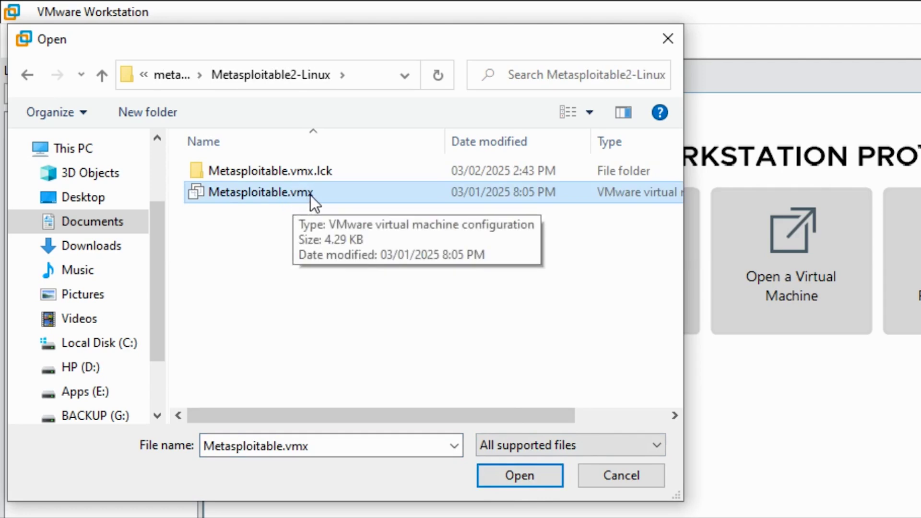
click(526, 477)
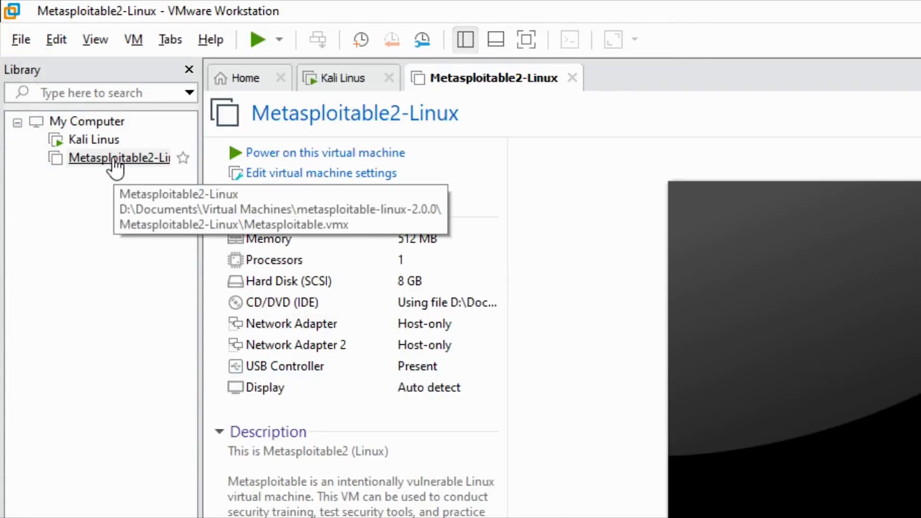
Open Shellshok.vmx from the Virtual Machines\Shellshok folder via the Home page.
click(240, 77)
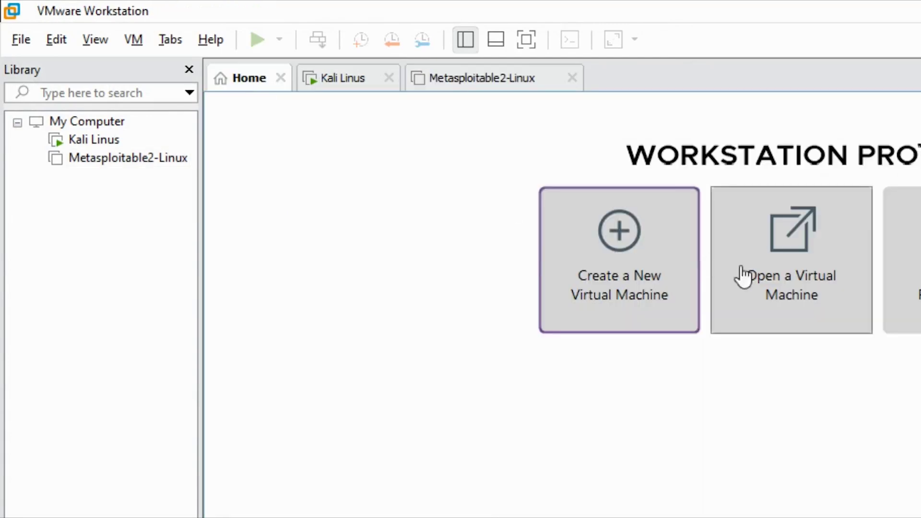
click(613, 306)
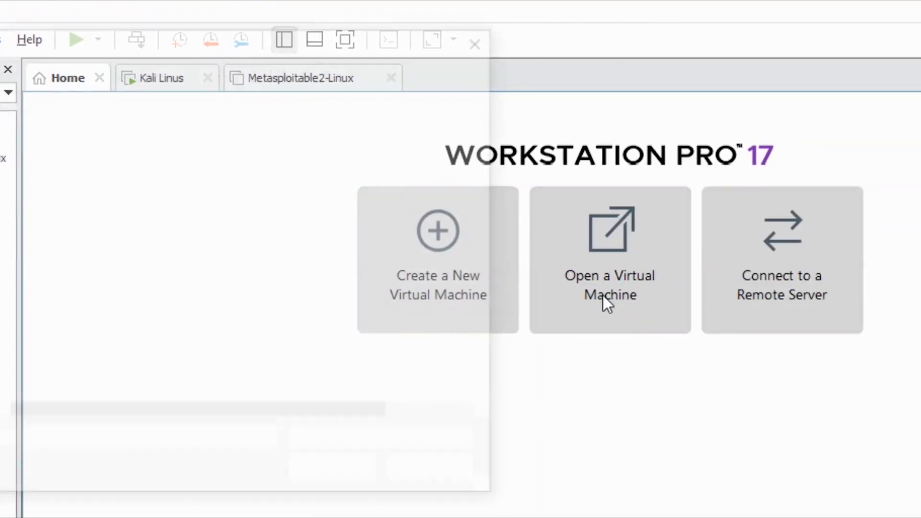
click(77, 74)
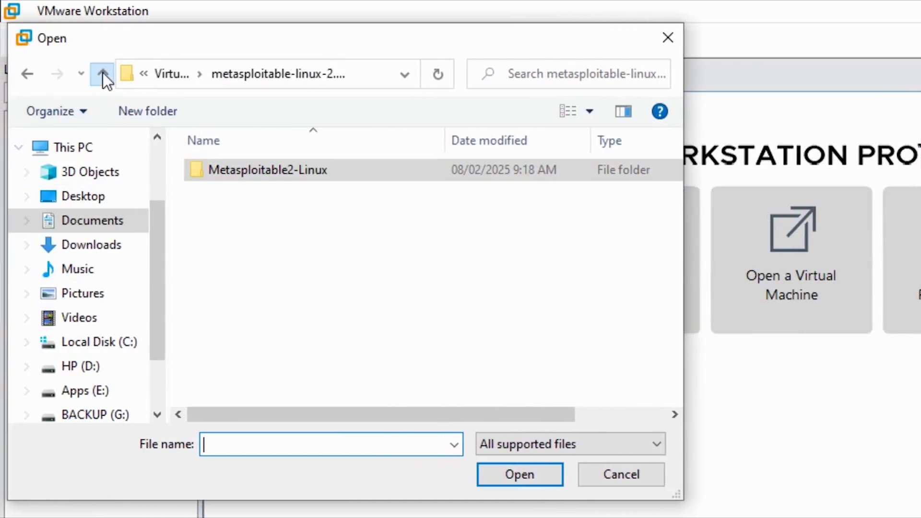
click(78, 74)
click(239, 215)
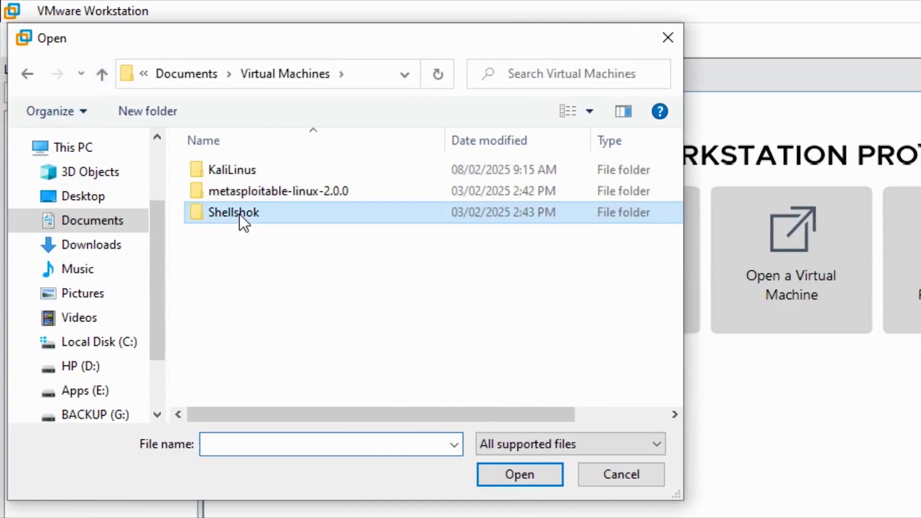
click(542, 473)
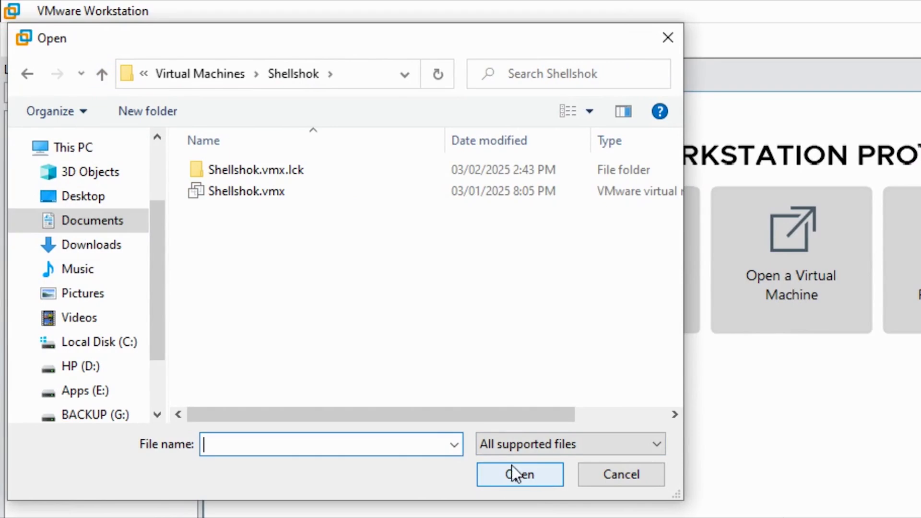
click(252, 192)
click(490, 472)
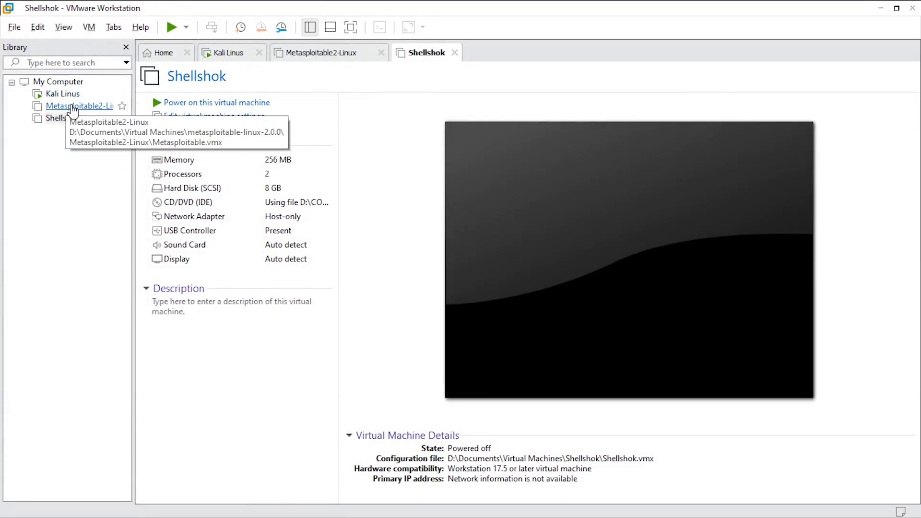
Power on Metasploitable2-Linux and log in at its console with the default msfadmin account.
click(73, 110)
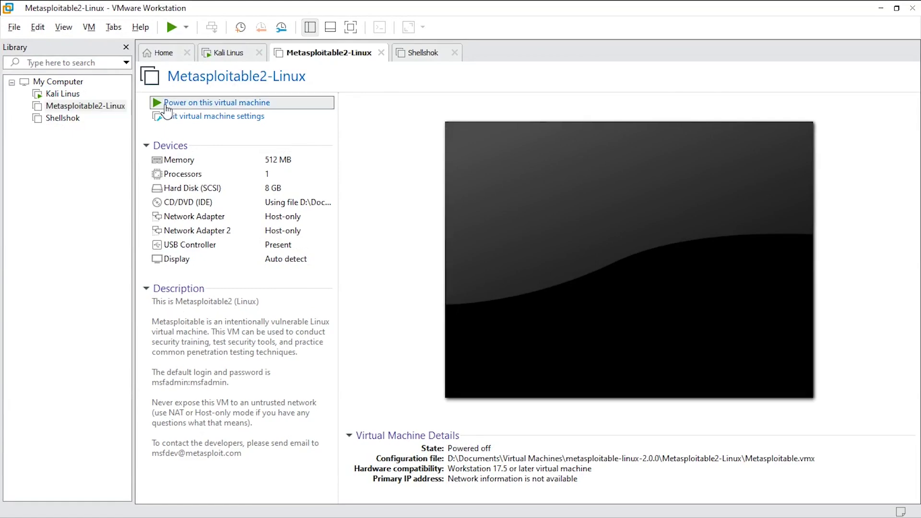
click(165, 105)
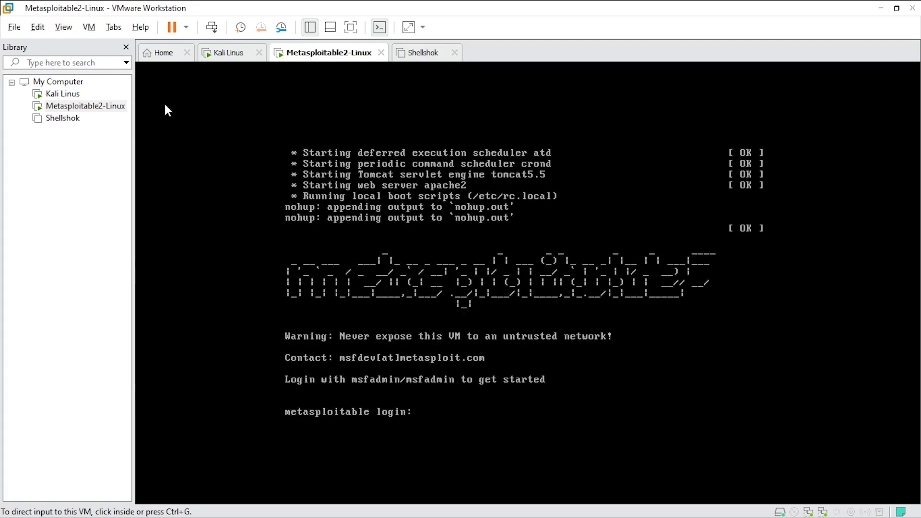
click(166, 105)
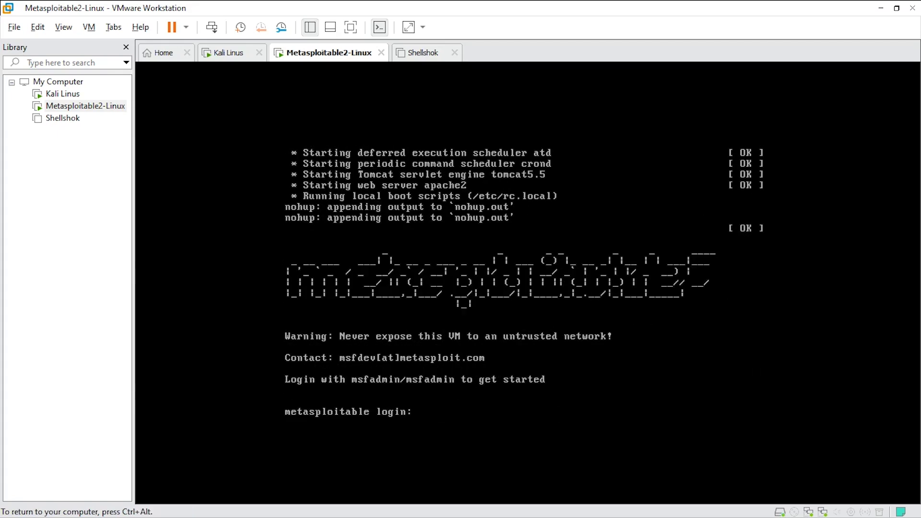
text(msfadmin)
key(Return)
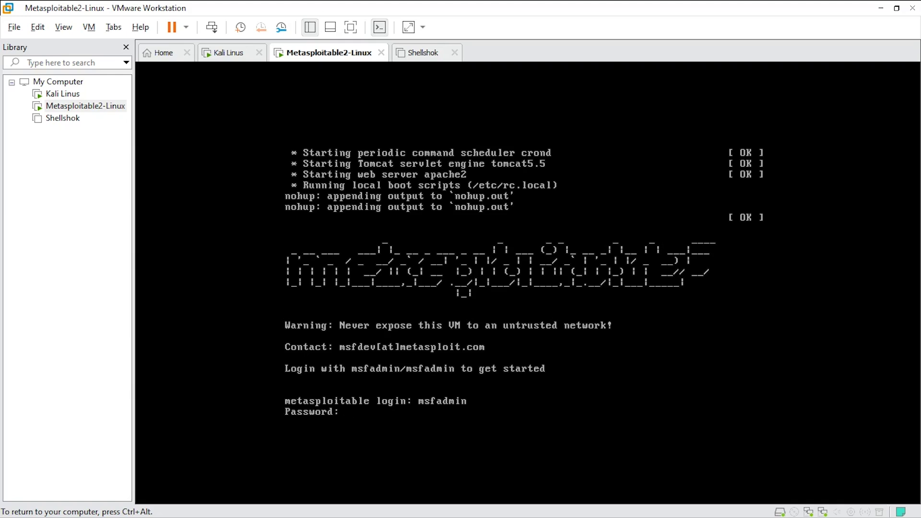
key(Return)
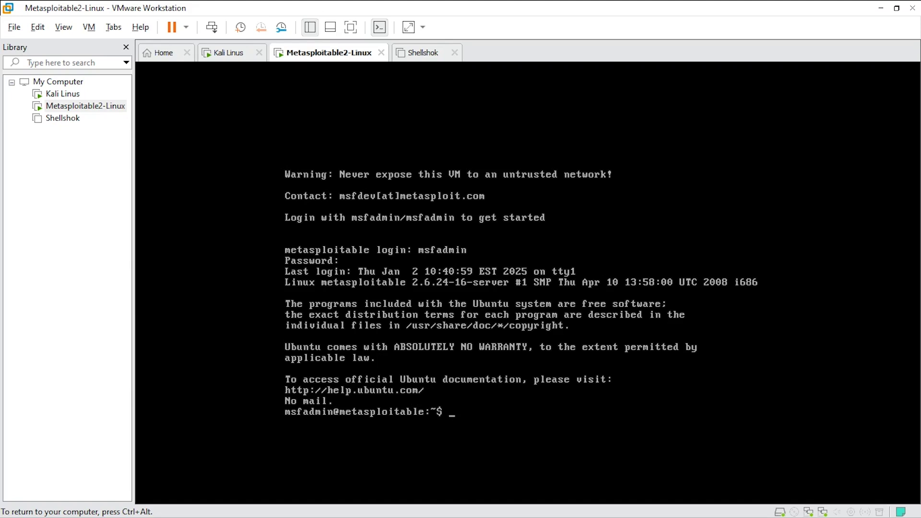
key(ctrl+alt)
Start the Shellshok VM, which shows 'Operating System not found', then go back to Home.
click(68, 120)
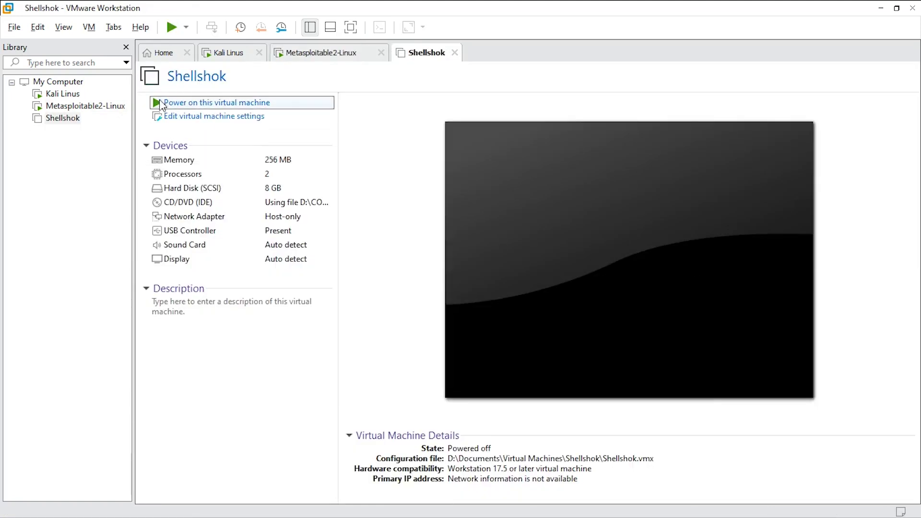
click(161, 99)
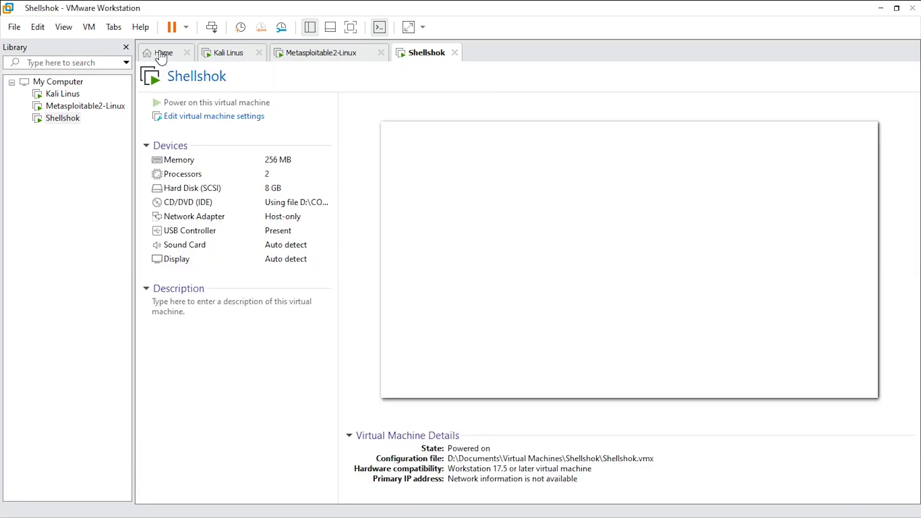
click(160, 53)
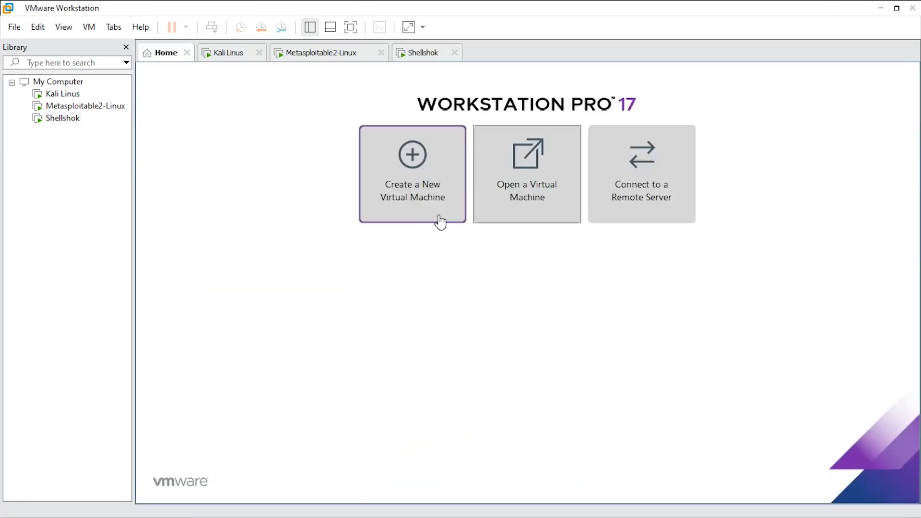
Hide the library pane and switch back to the Kali Linus VM's tab.
click(315, 27)
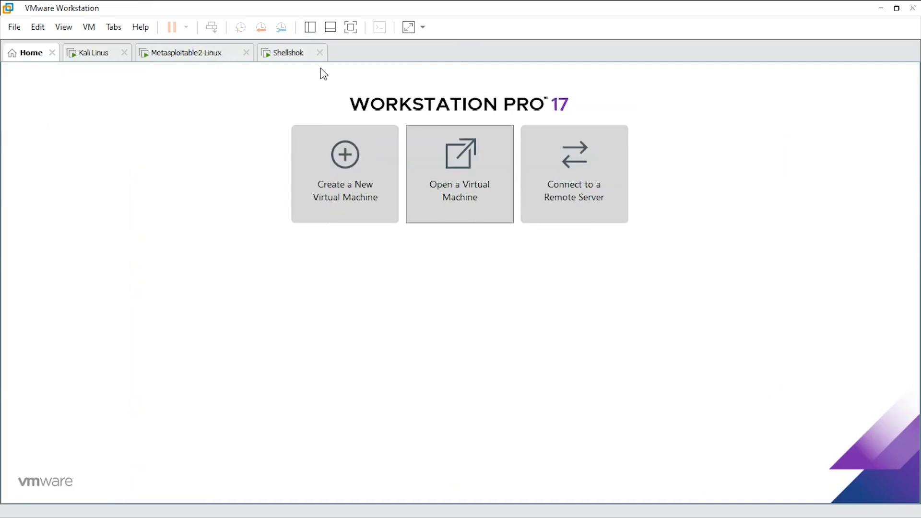
click(97, 57)
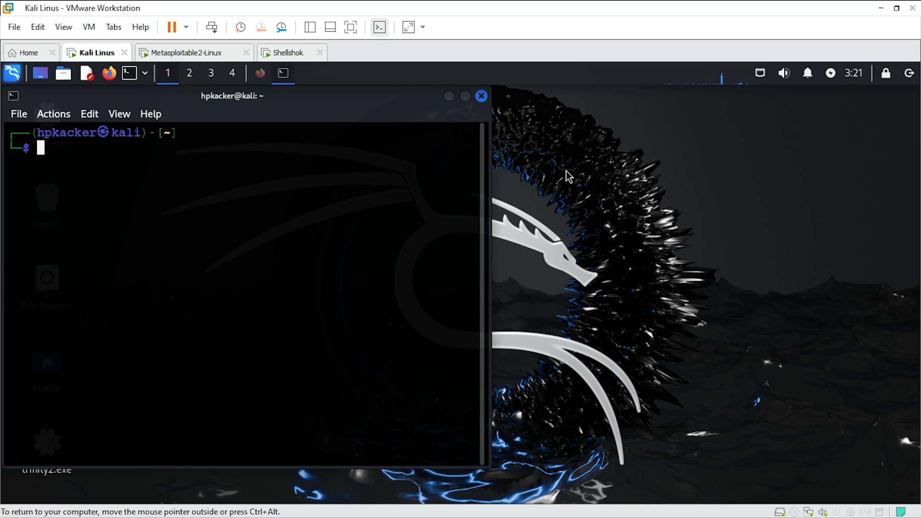
Reposition the Kali terminal window near the desktop centre, uncovering the shell.exe and trinity2.exe icons.
drag(323, 97, 569, 107)
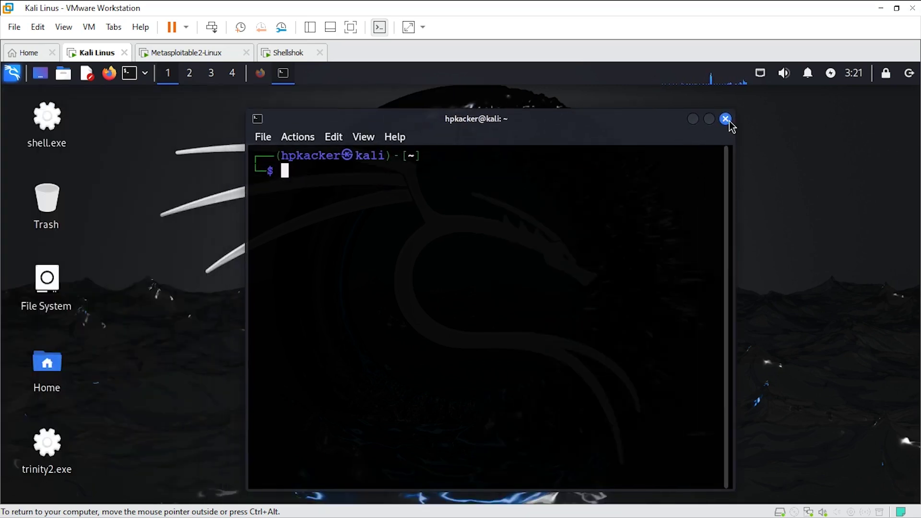
drag(554, 121, 536, 117)
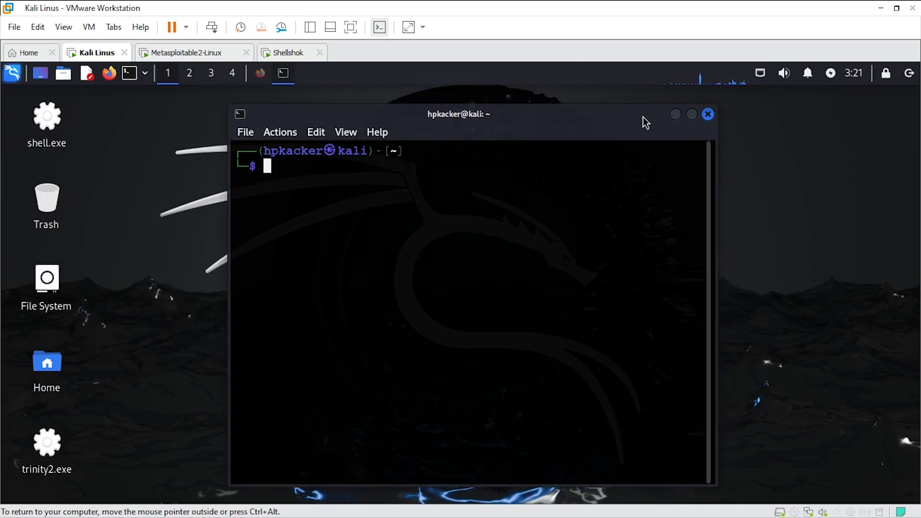